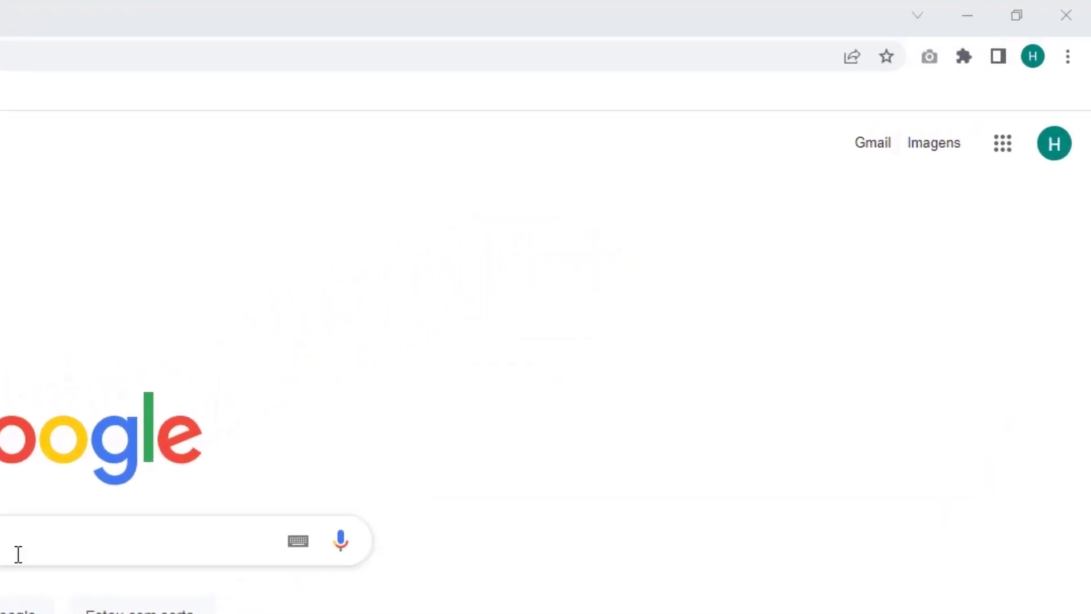
- Clear the last hour's cookies, site data and cached images and files from the browser, excluding the browsing history
left_click(1067, 59)
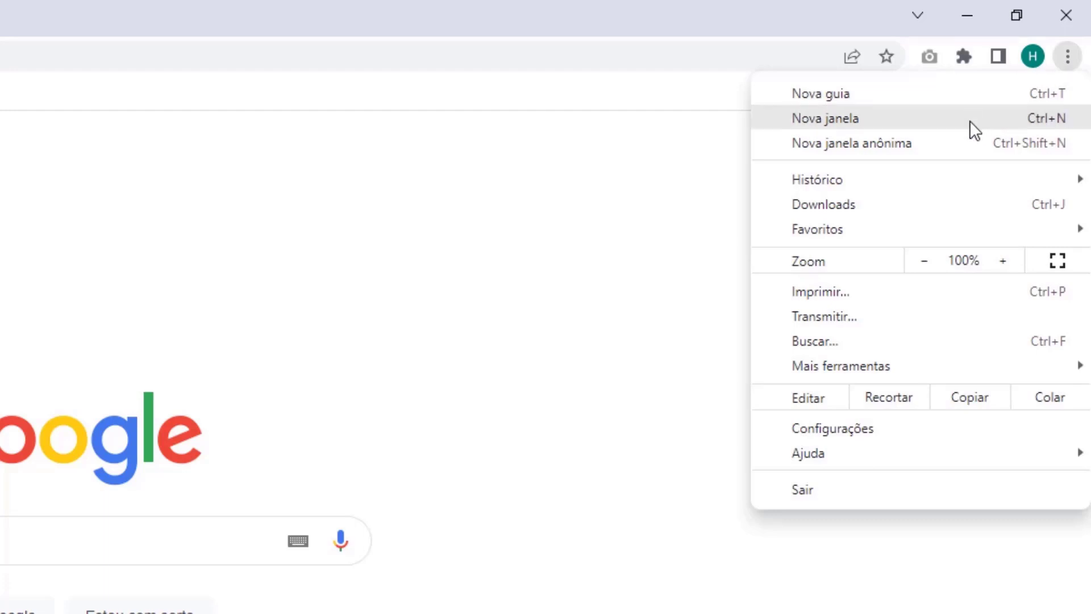
mouse_move(832, 370)
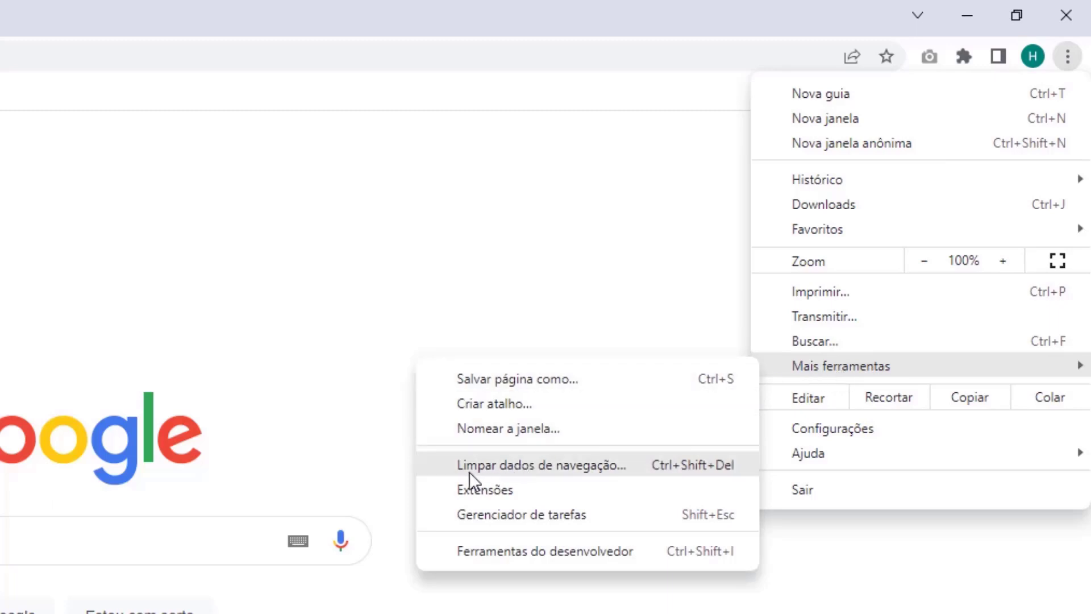
left_click(530, 469)
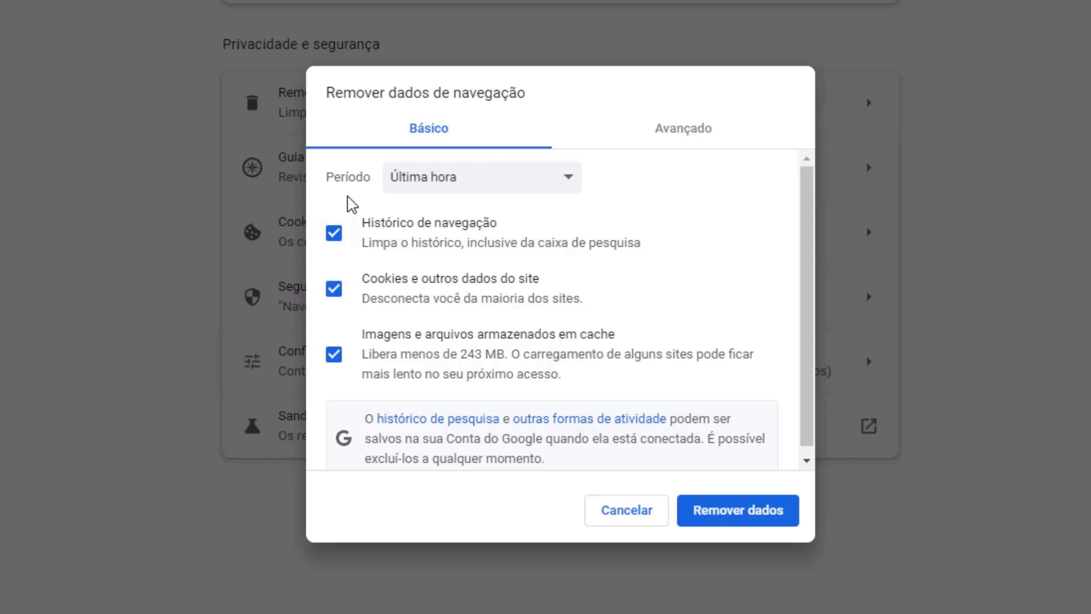
left_click(432, 192)
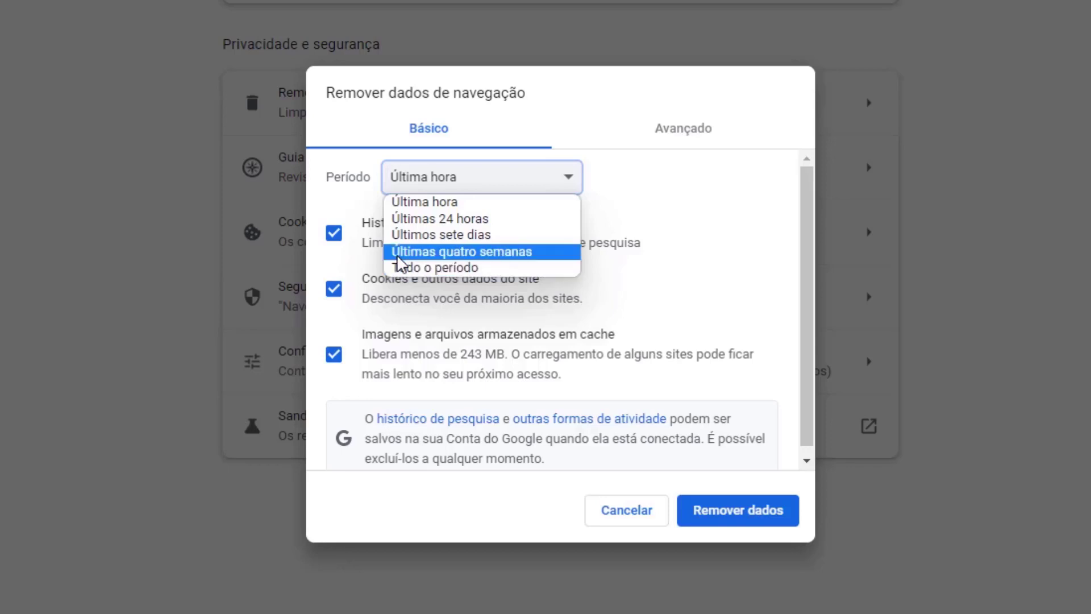
left_click(401, 203)
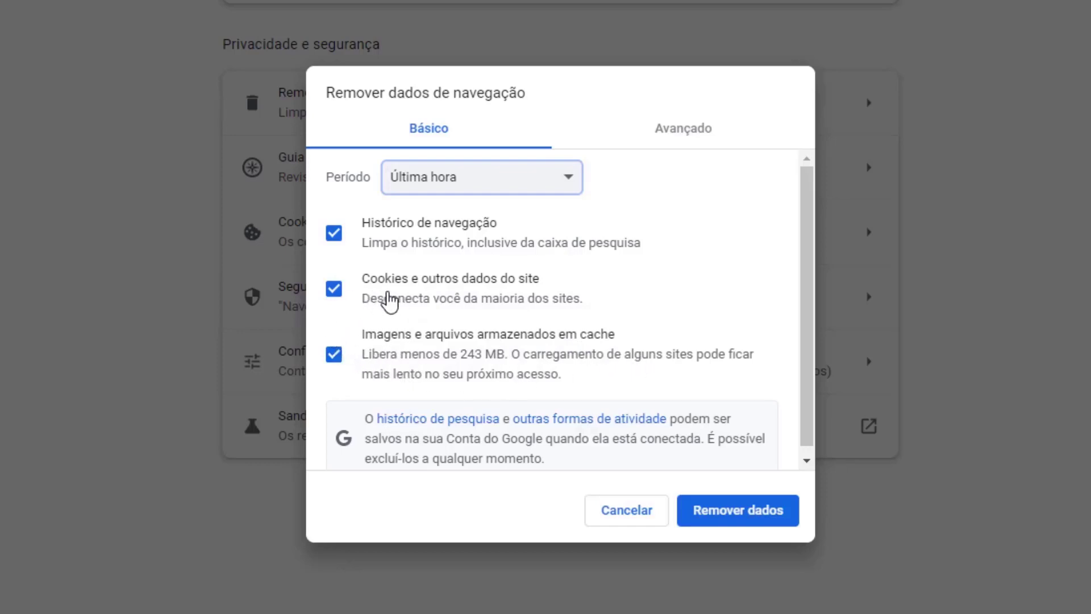
left_click(334, 234)
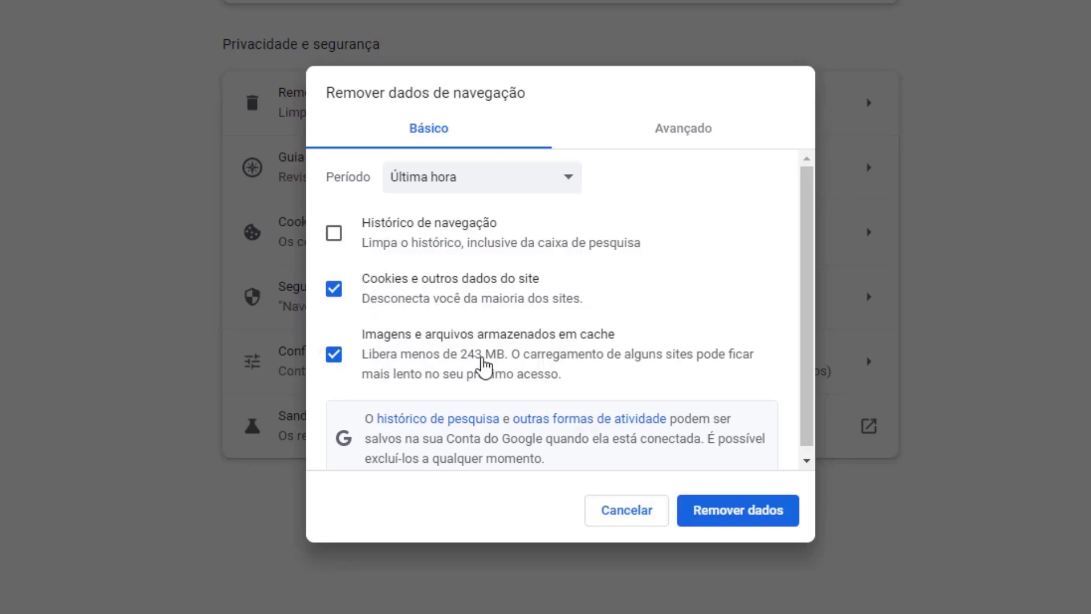
left_click(735, 519)
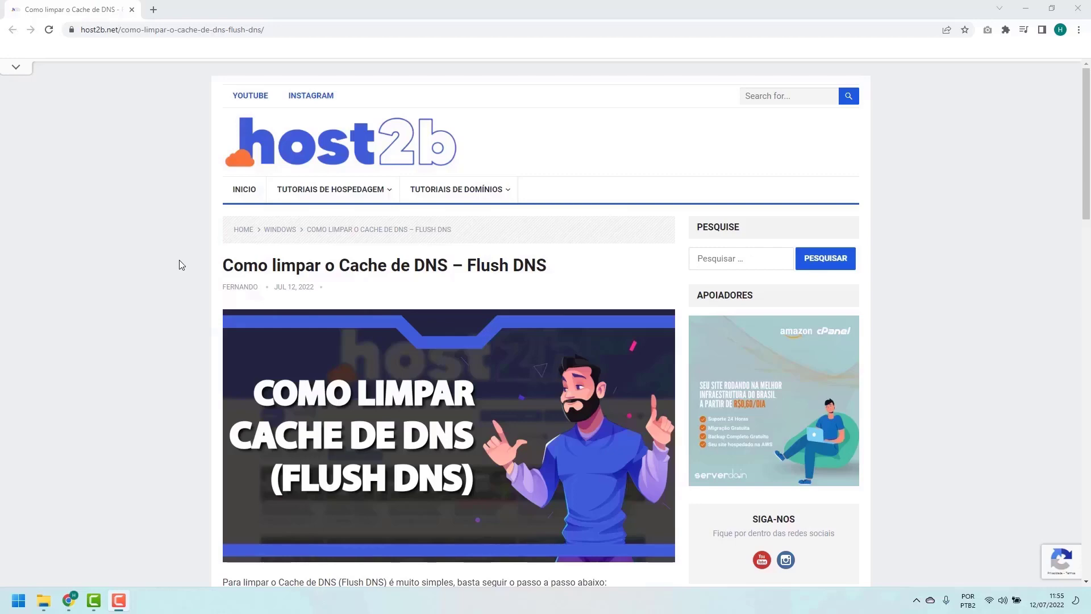
- Search Windows for cmd and run Prompt de Comando as administrator
scroll(183, 263, "down", 3)
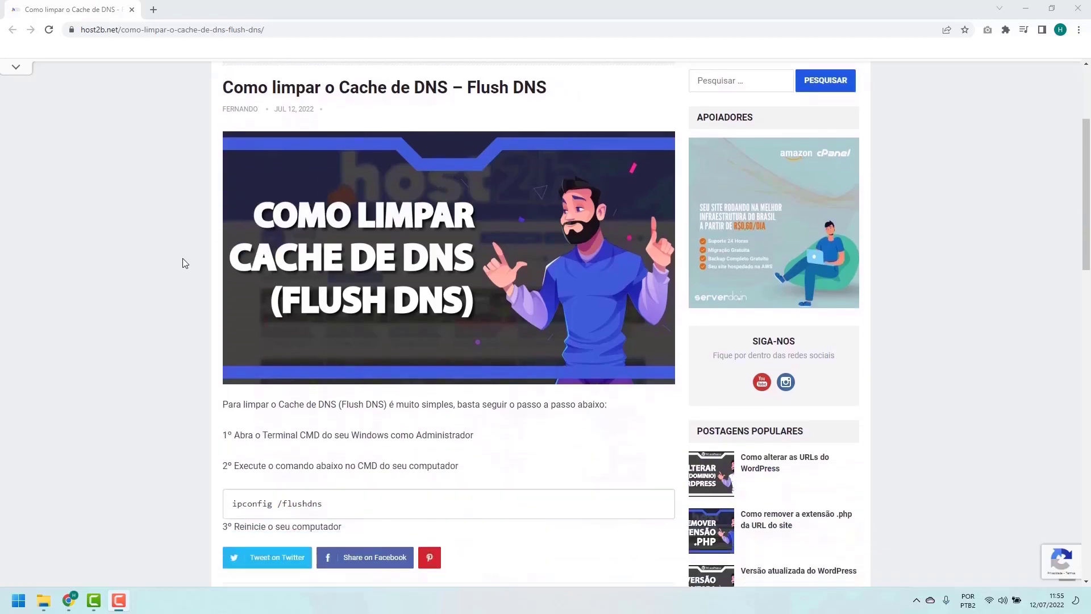
scroll(183, 263, "down", 3)
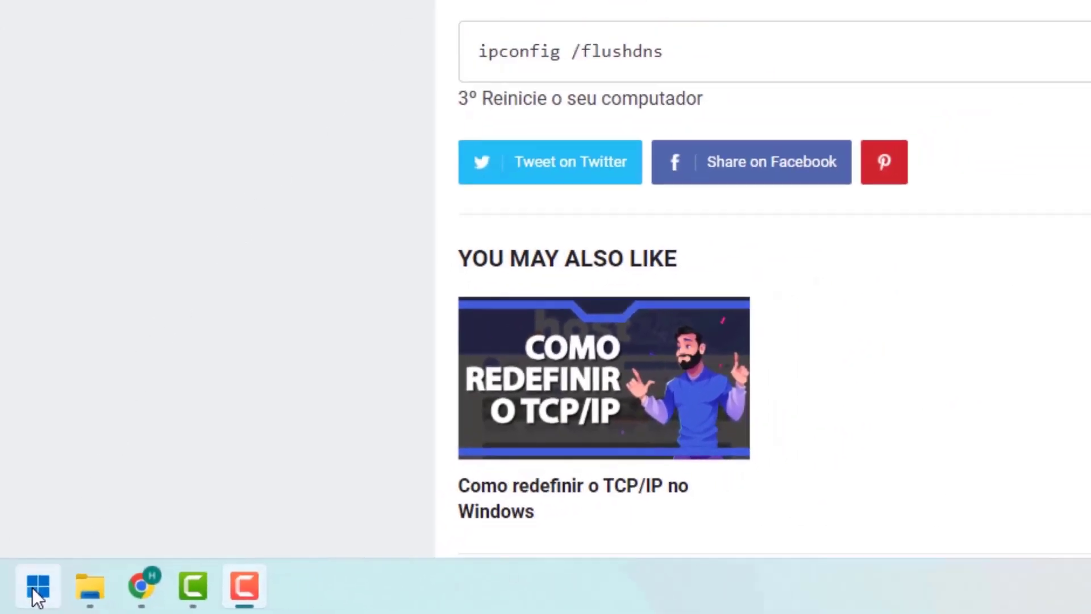
left_click(46, 583)
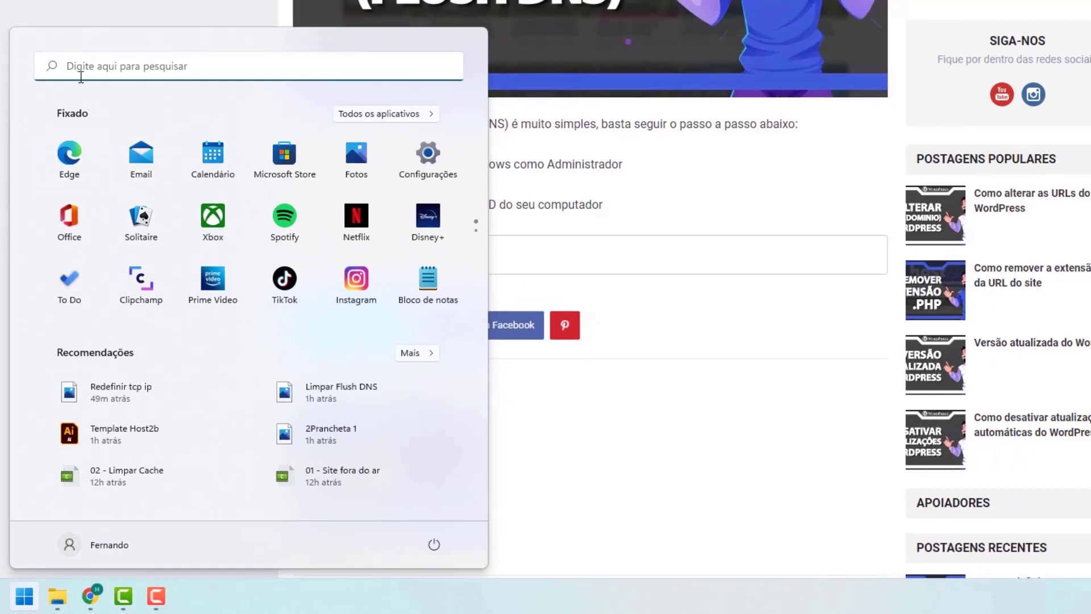
left_click(83, 70)
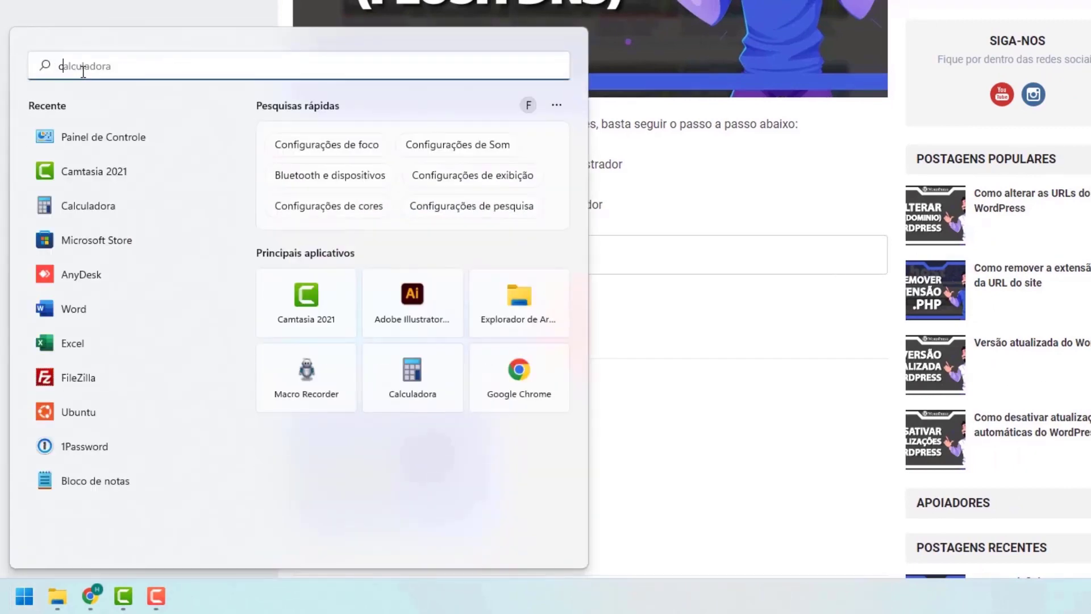
type("cmd")
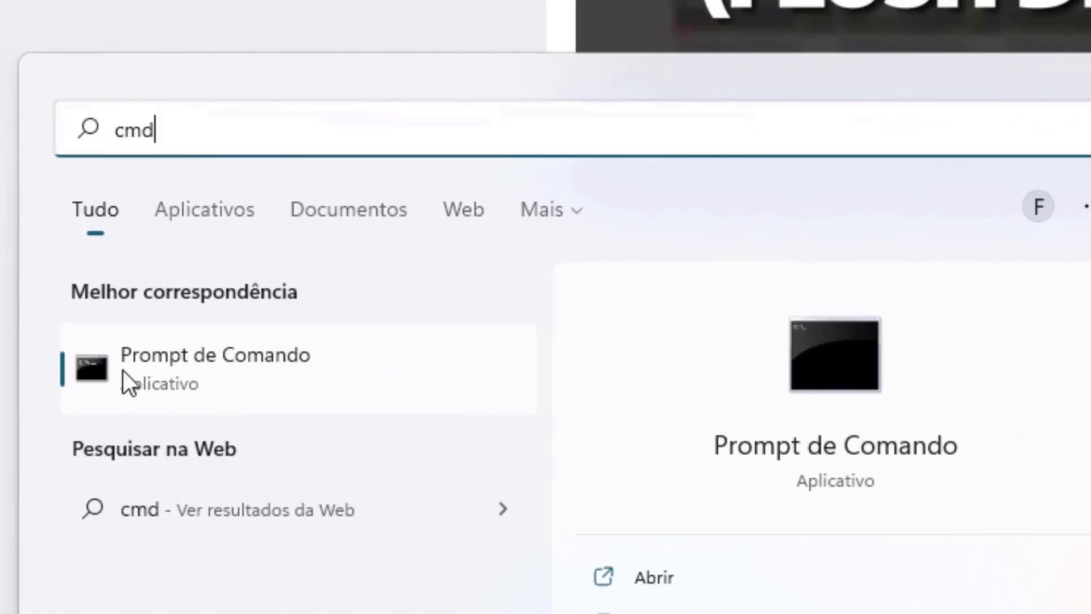
right_click(172, 369)
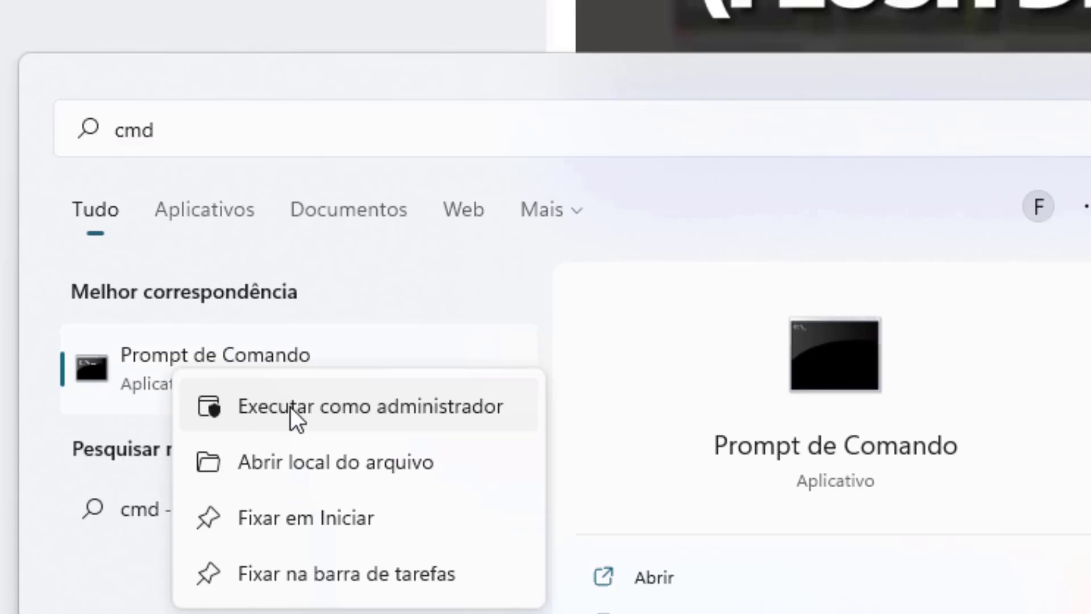
left_click(291, 407)
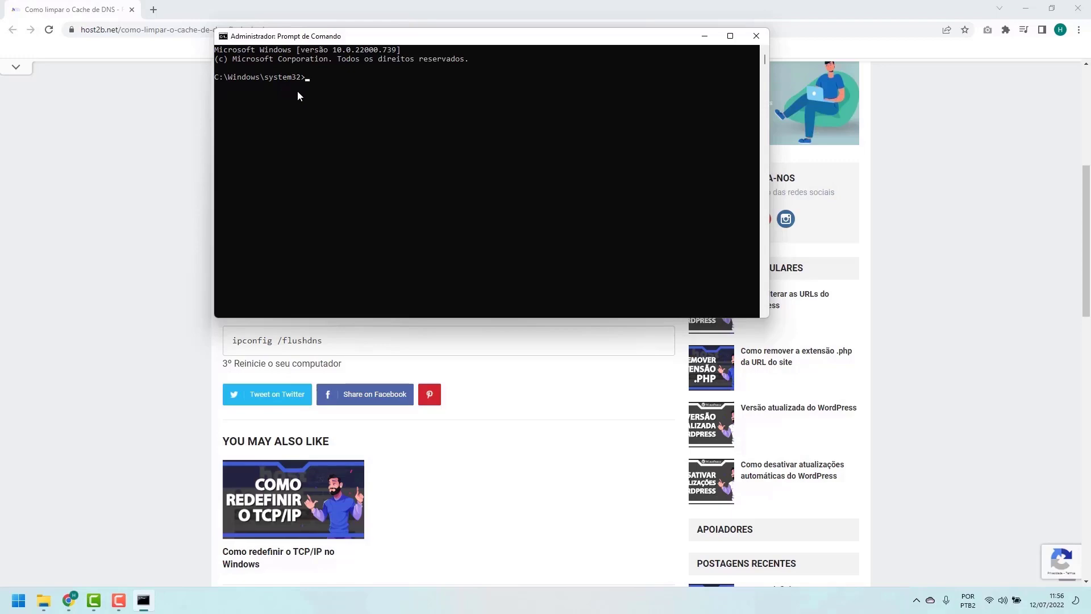
- Flush the DNS cache by running ipconfig /flushdns in the administrator Command Prompt
left_click(200, 344)
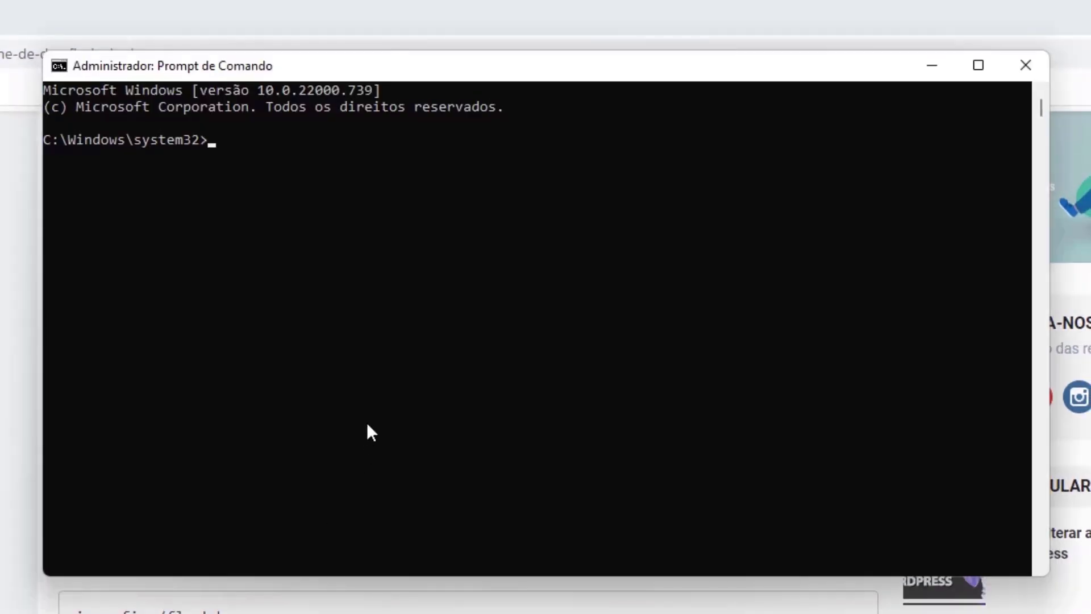
left_click(368, 422)
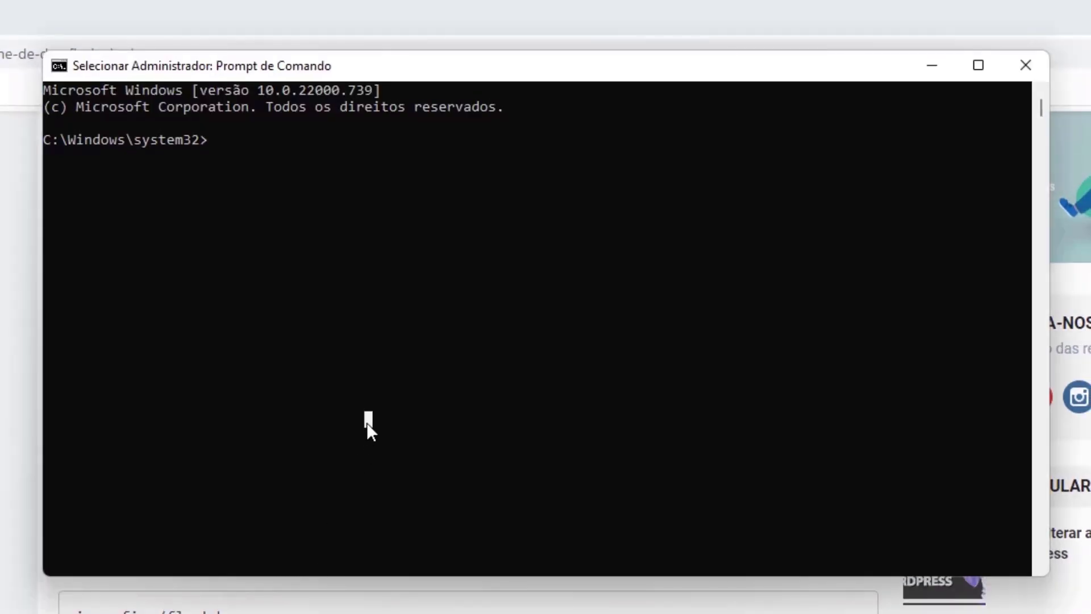
type("ipco")
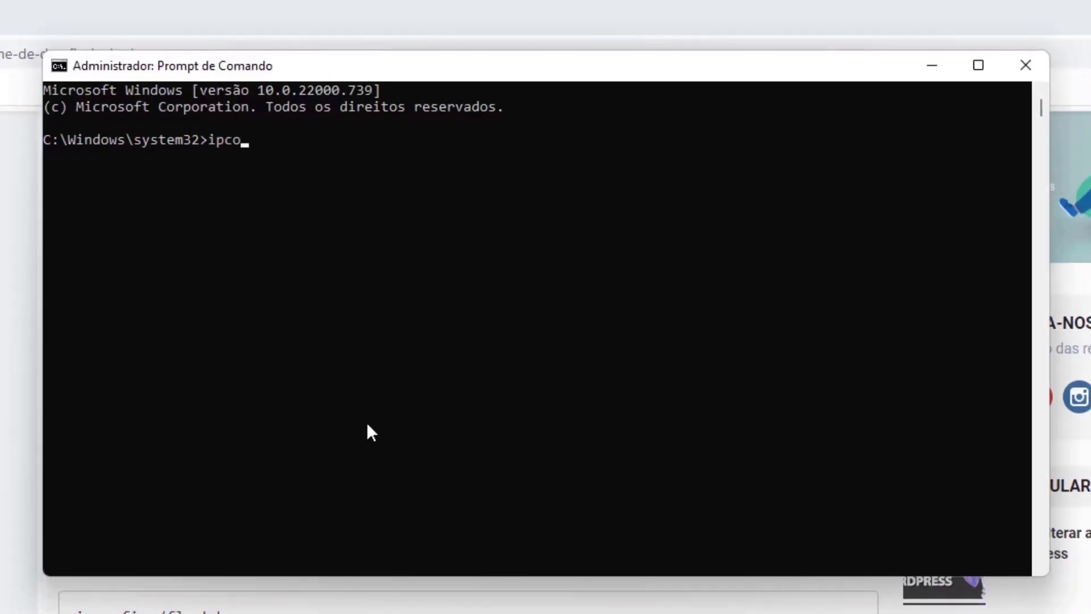
type("nfig /flush")
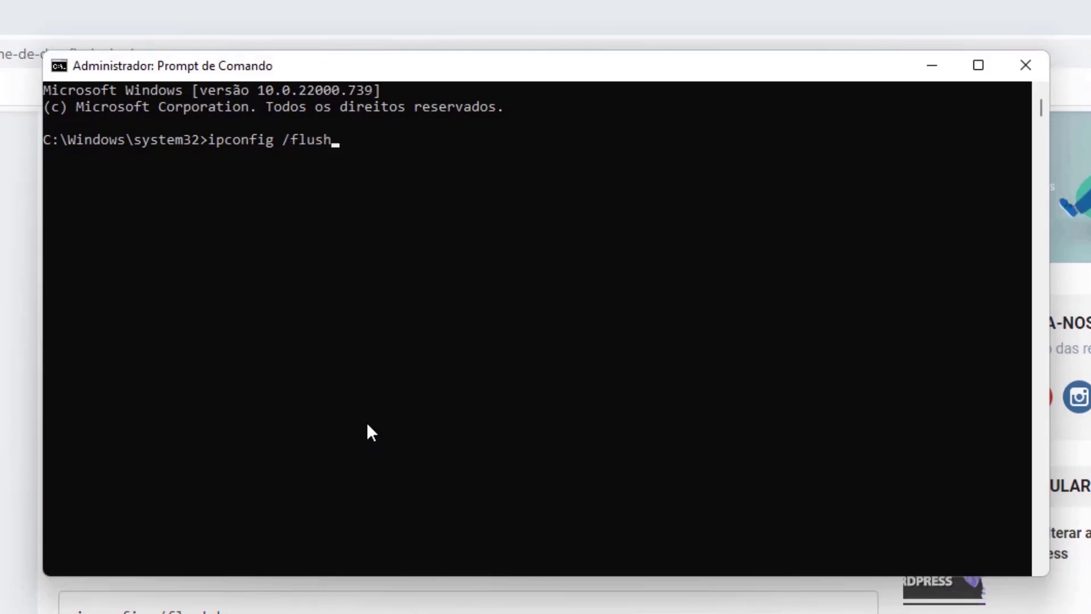
type("dns")
key("Return")
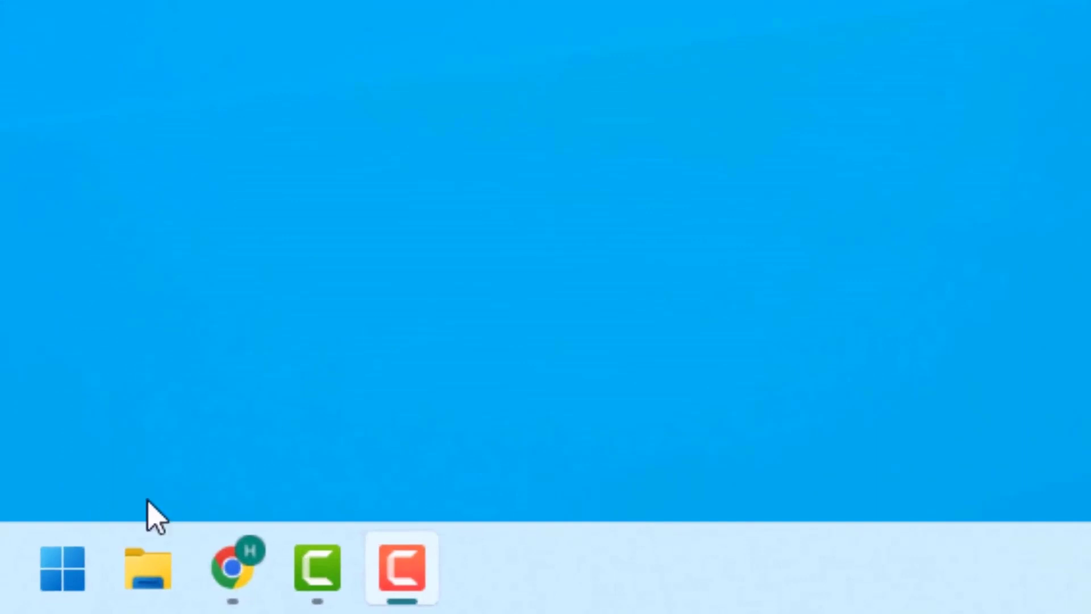
- Search Windows for painel de controle and open Central de Rede e Compartilhamento in the Control Panel
left_click(62, 571)
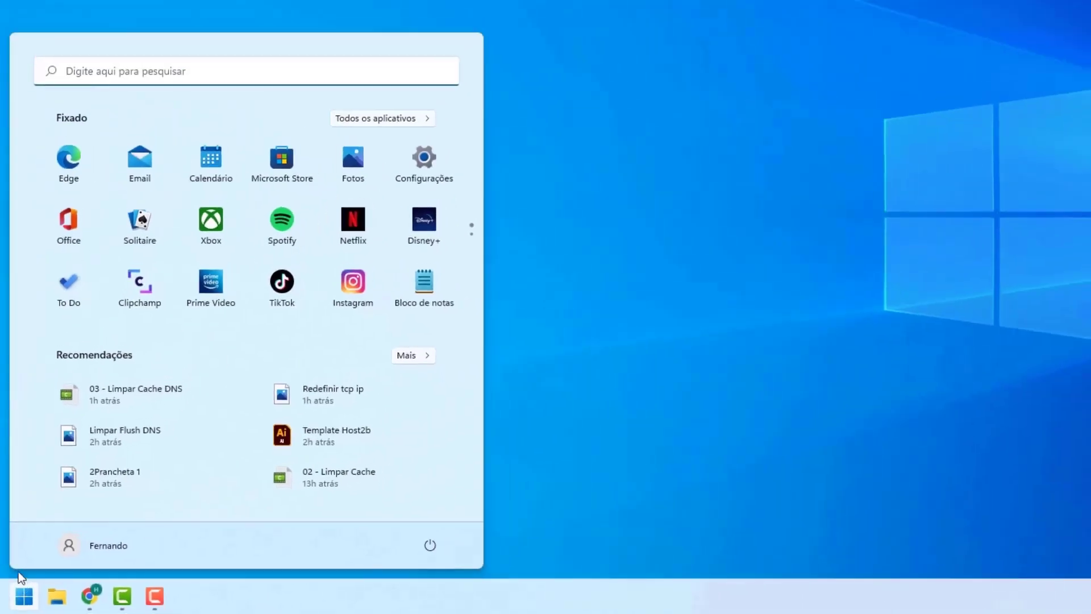
left_click(101, 79)
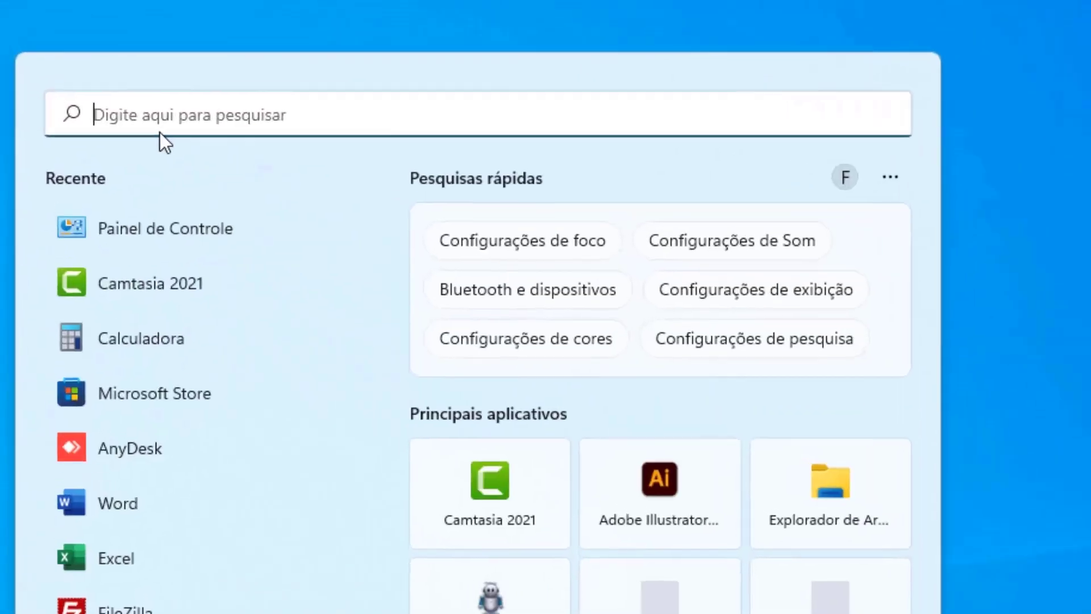
type("pa")
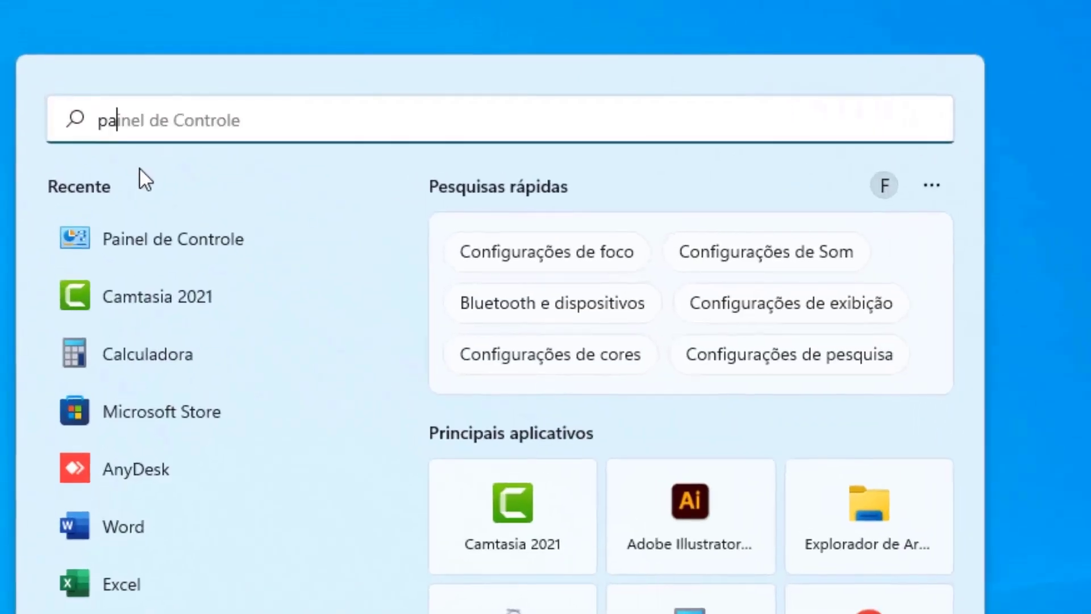
type("inel de controle")
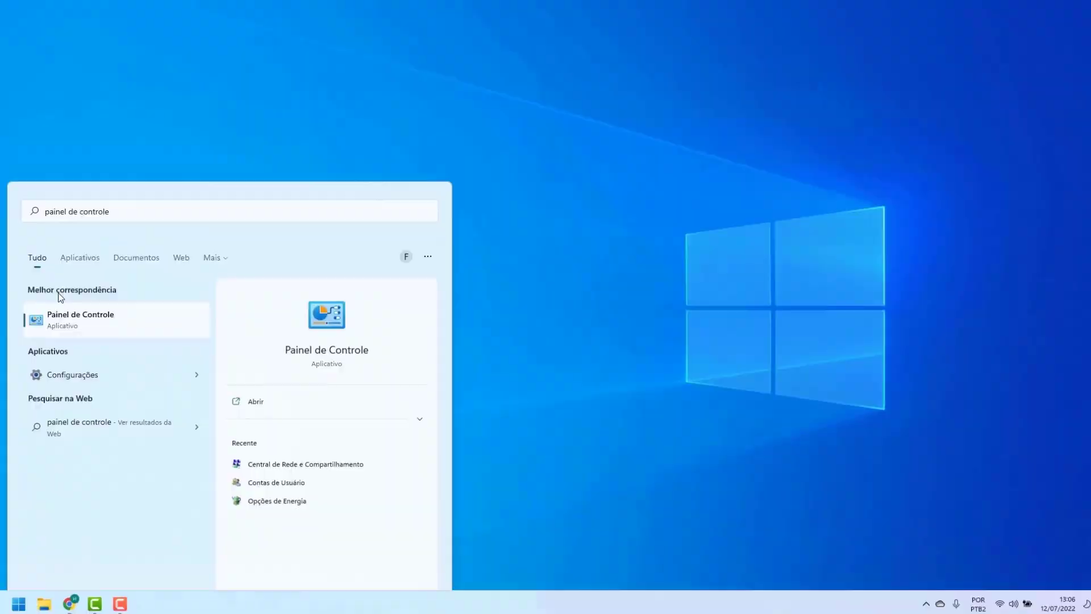
left_click(128, 329)
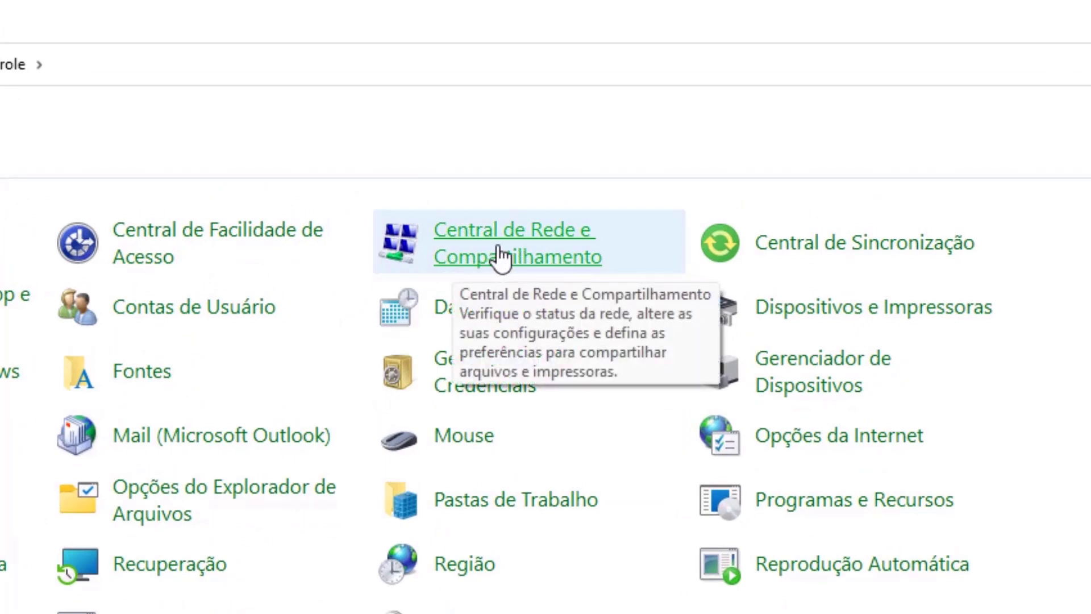
left_click(500, 255)
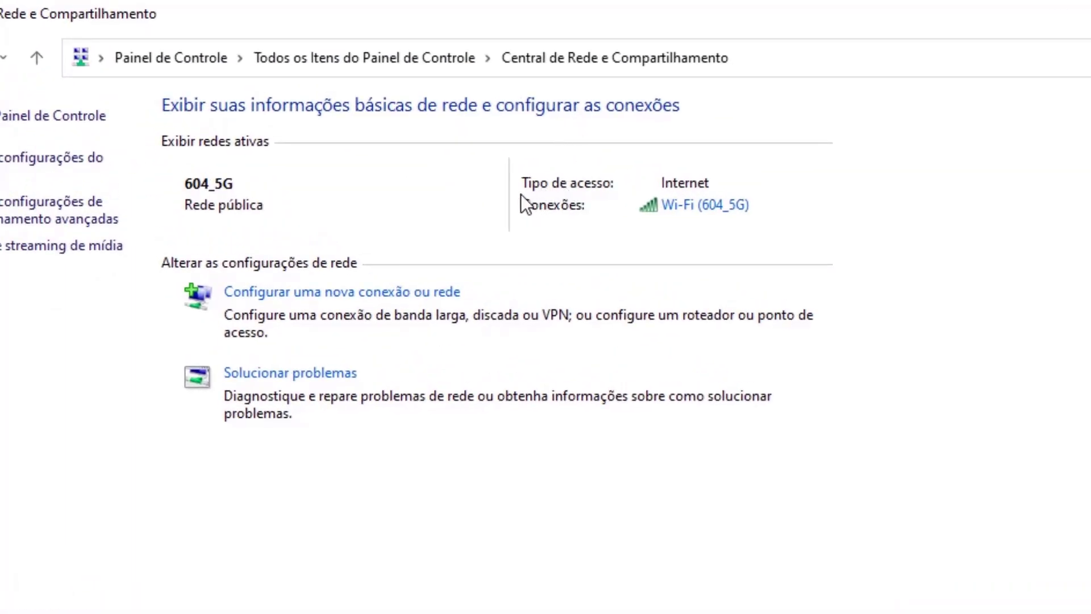
- Open the Protocolo IP Versão 4 (TCP/IPv4) properties of the active Wi-Fi connection
left_click(680, 207)
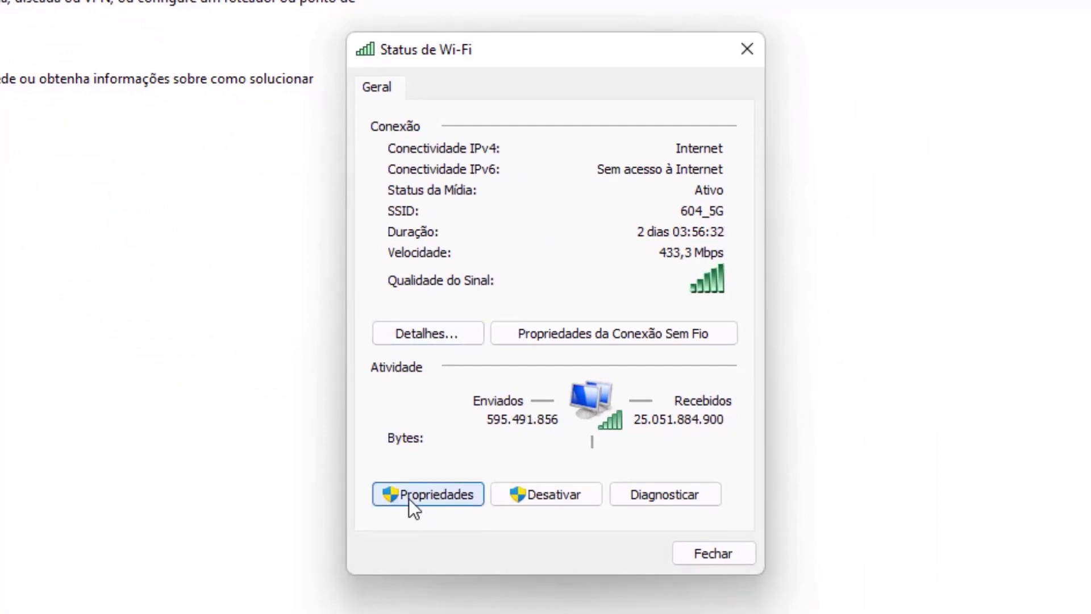
left_click(425, 498)
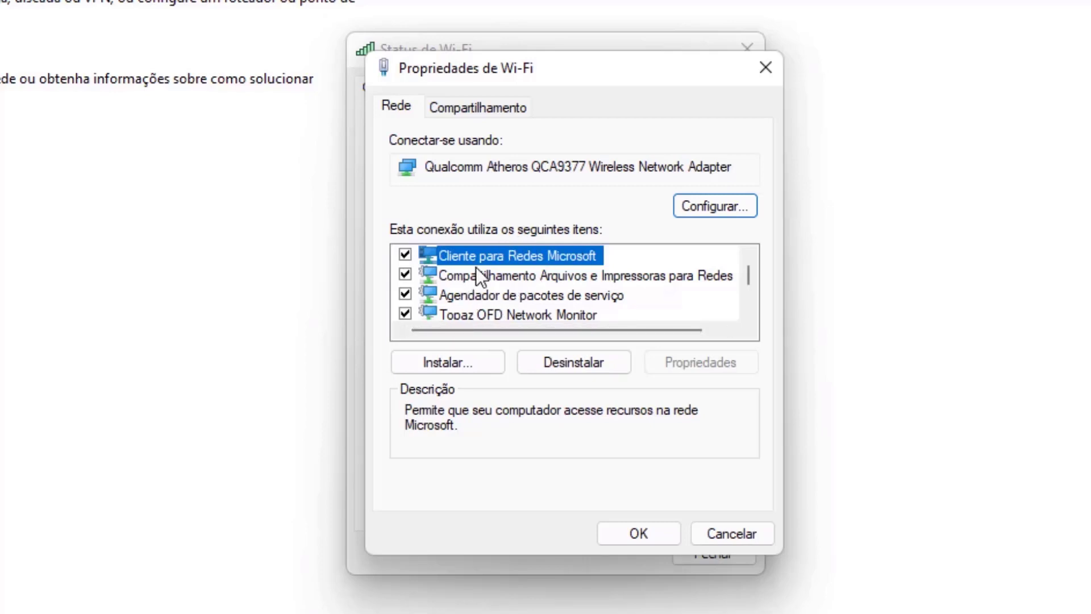
scroll(514, 262, "down", 1)
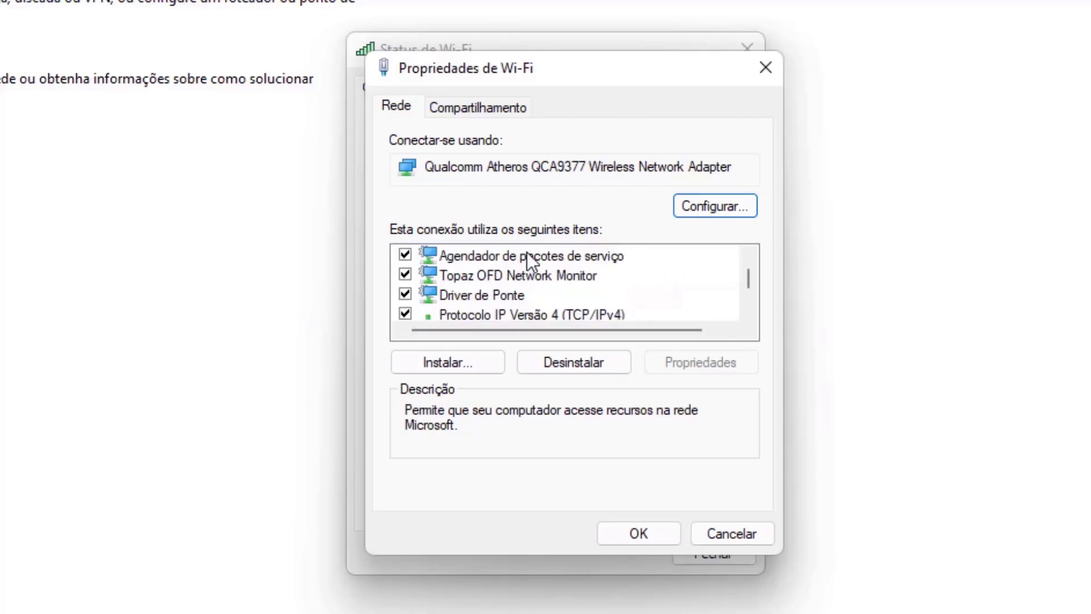
scroll(527, 251, "down", 1)
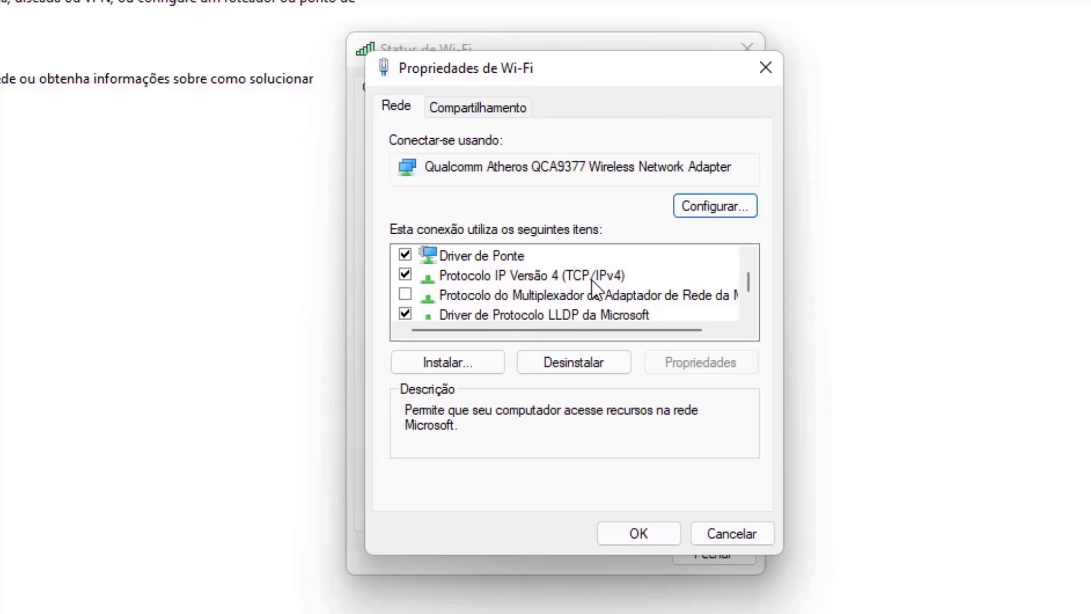
left_click(520, 276)
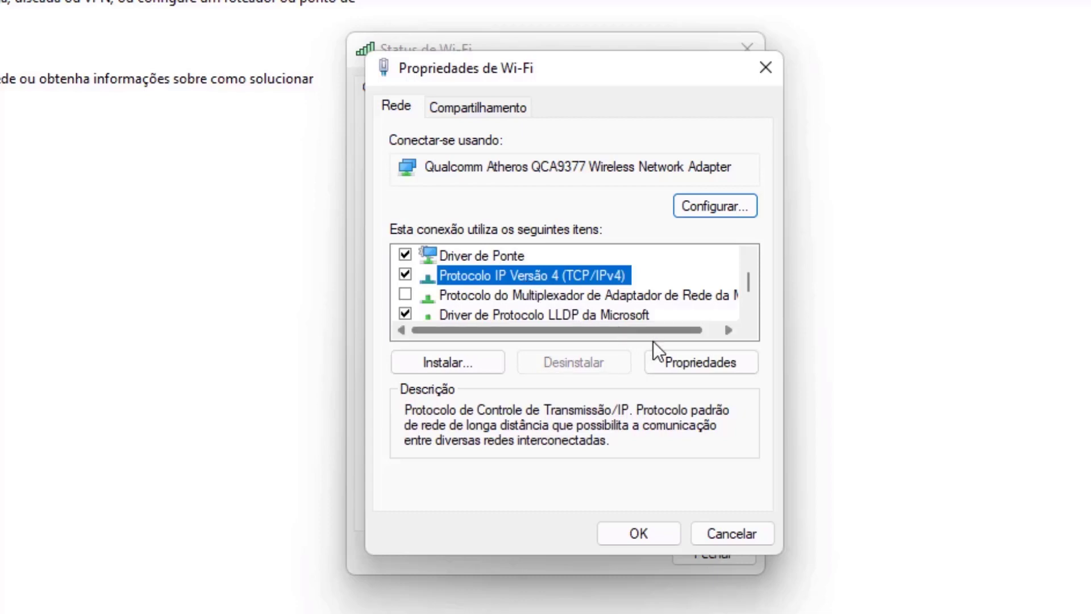
left_click(688, 364)
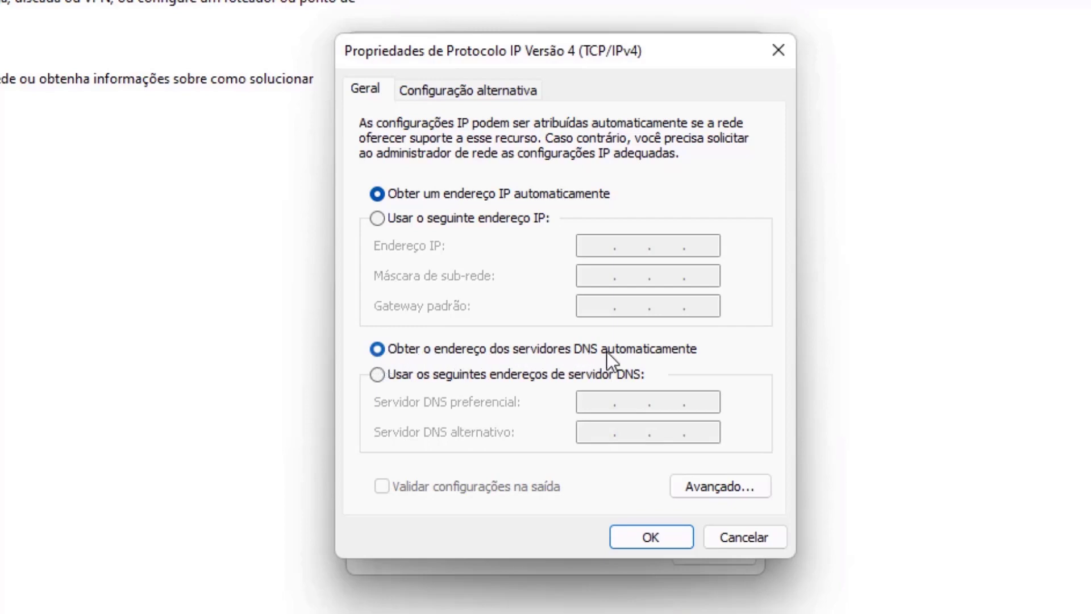
- Assign manual DNS servers to the IPv4 protocol, with 8.8.8.8 as preferred and 8.8.4.4 as alternate
left_click(375, 376)
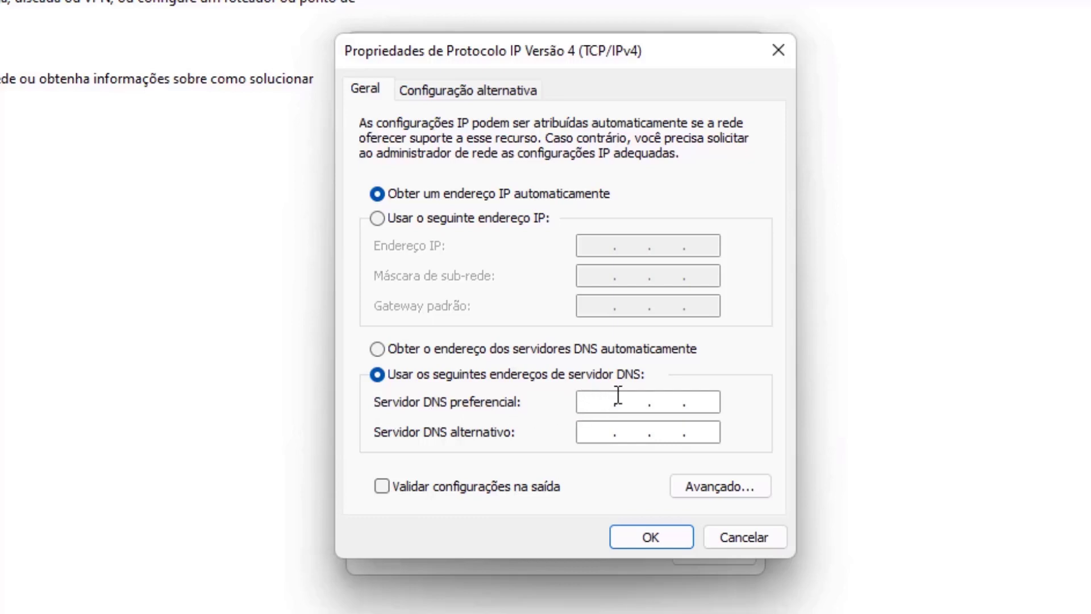
type("8.8.8.8")
left_click(598, 435)
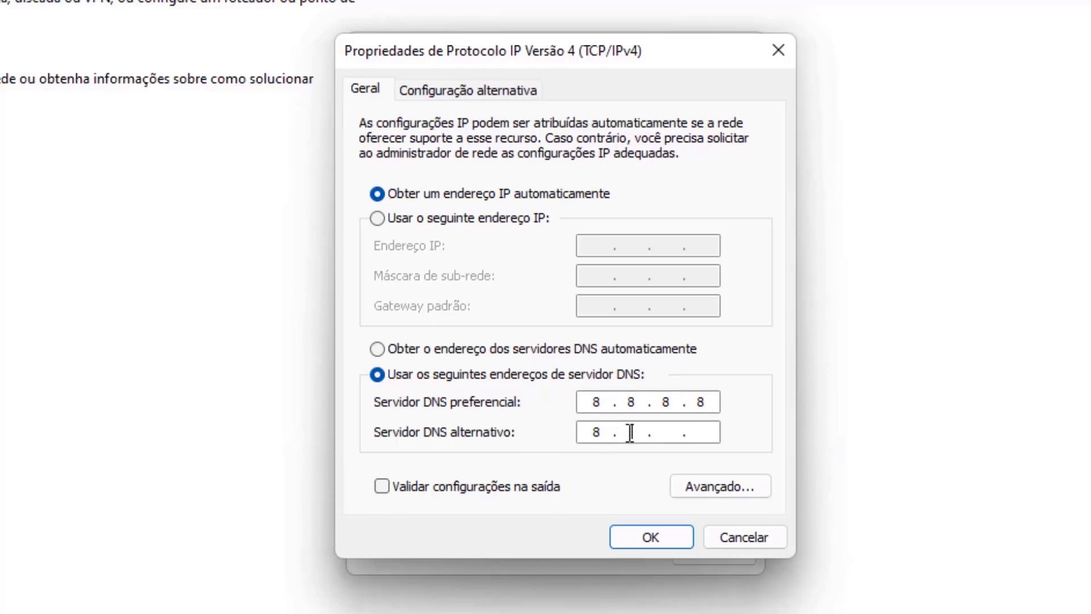
type("8.8.4.4")
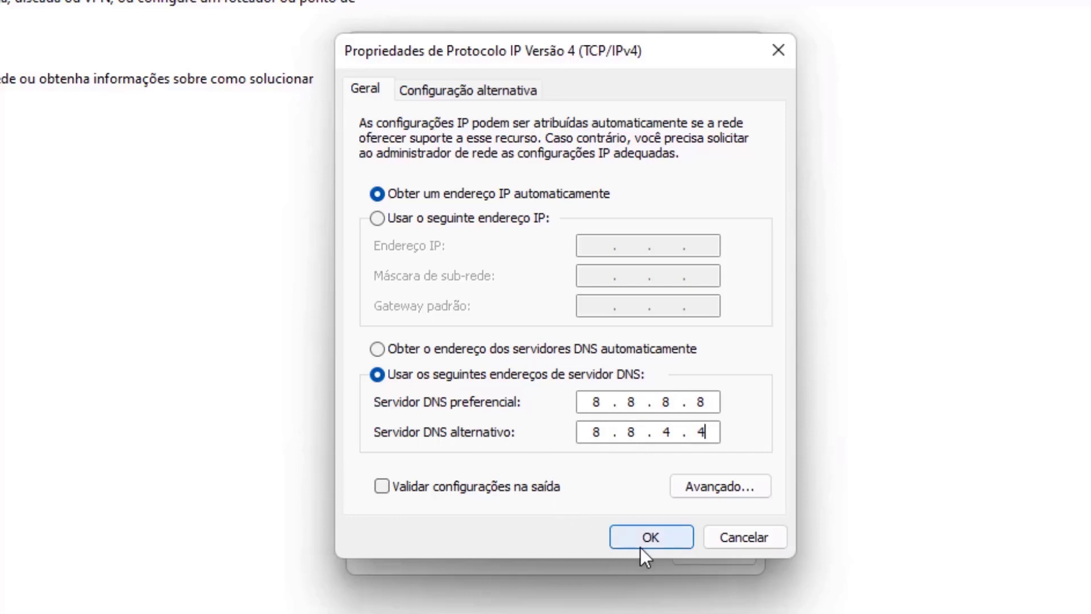
left_click(656, 539)
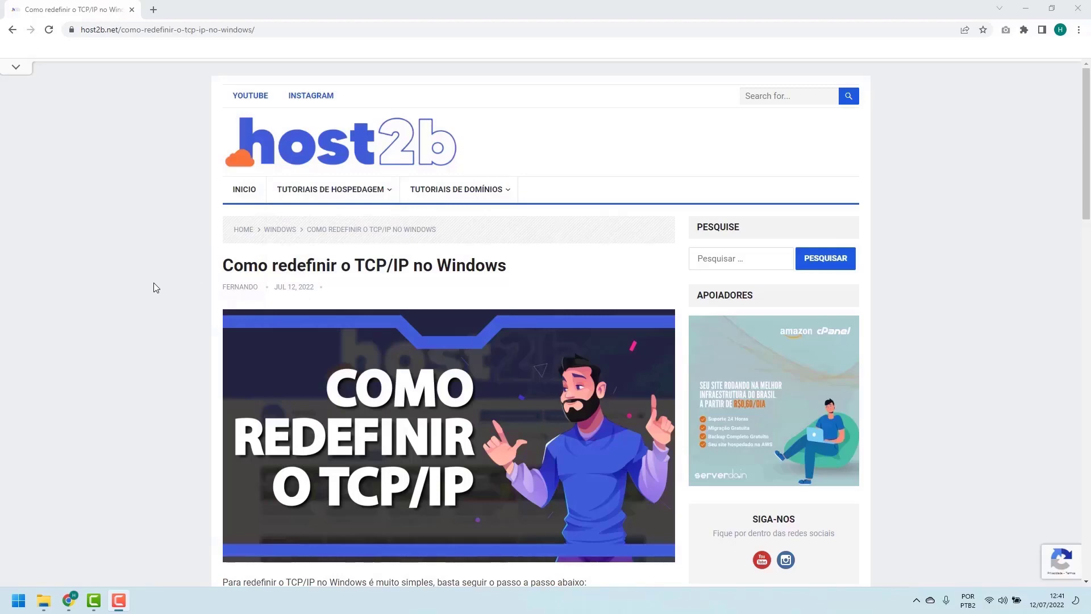
- Read the TCP/IP reset instructions on the host2b page, and open Prompt de Comando as administrator by searching Windows for cmd
scroll(157, 284, "down", 5)
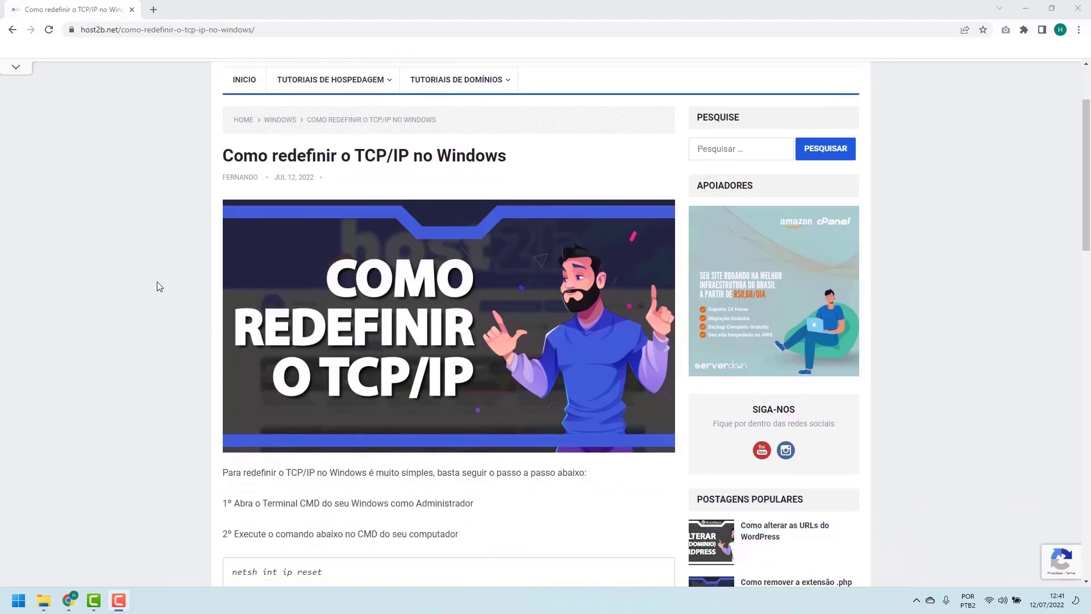
scroll(159, 286, "down", 1)
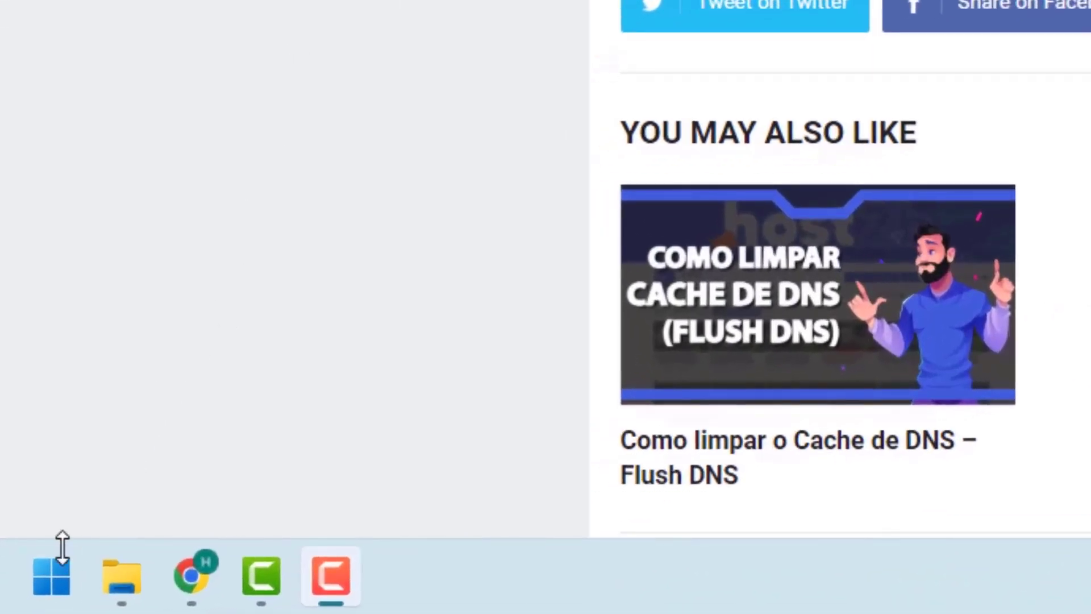
left_click(50, 579)
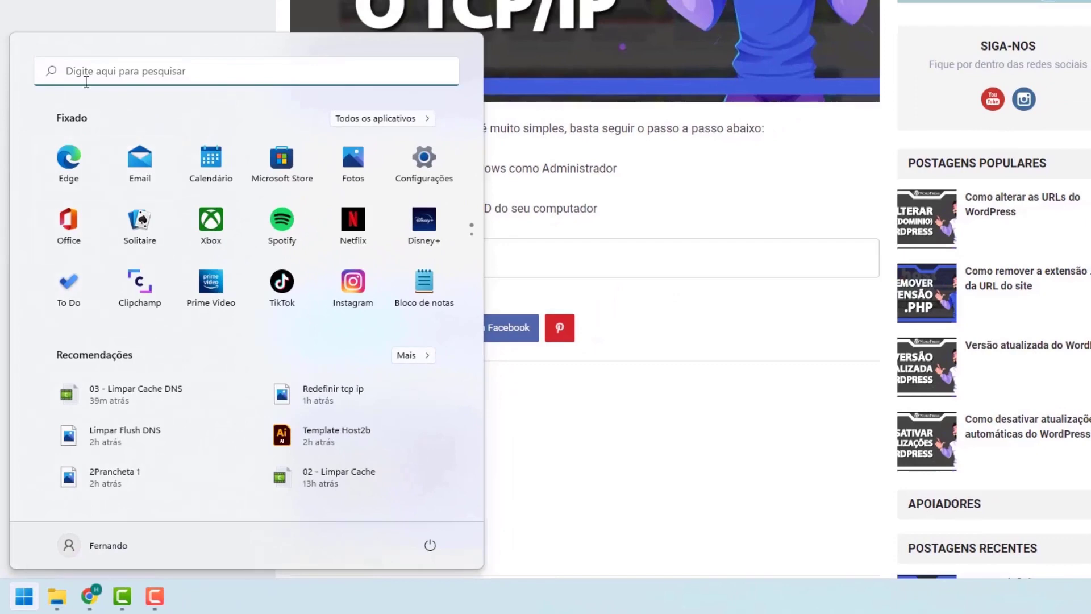
type("cmd")
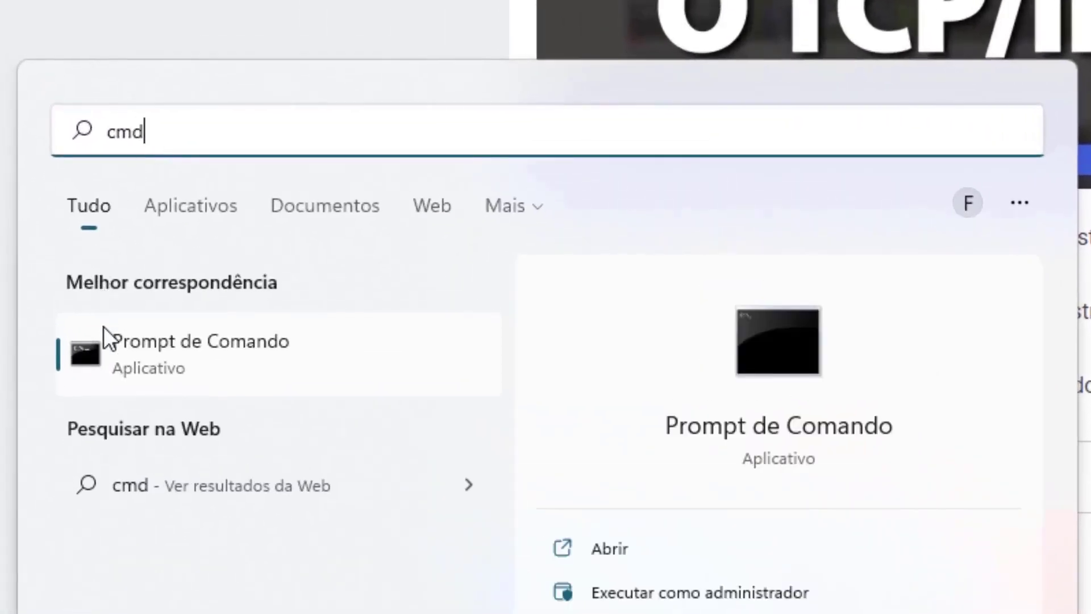
right_click(161, 345)
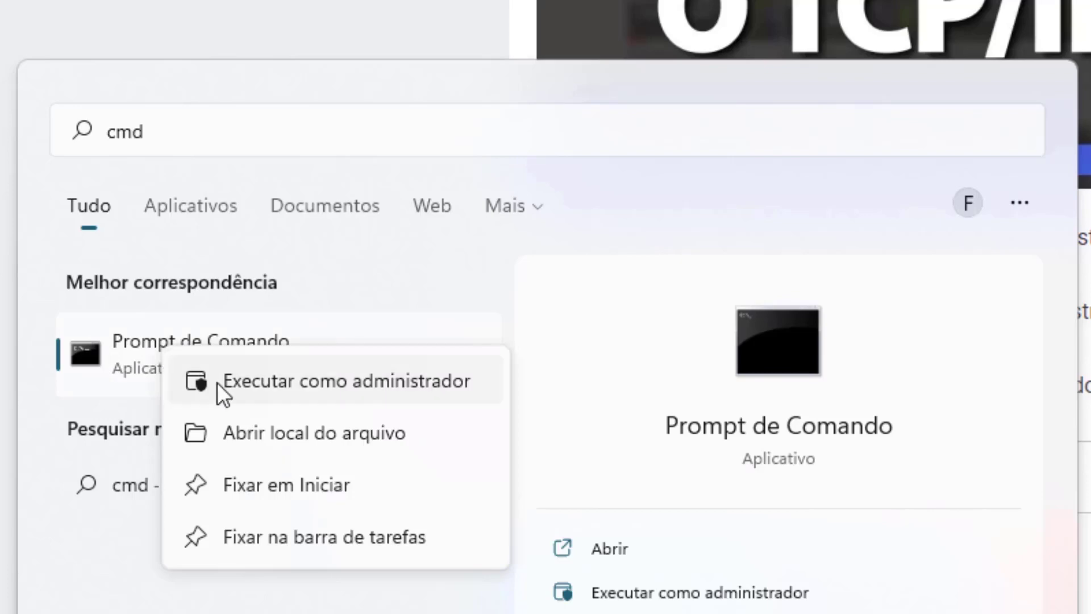
left_click(311, 383)
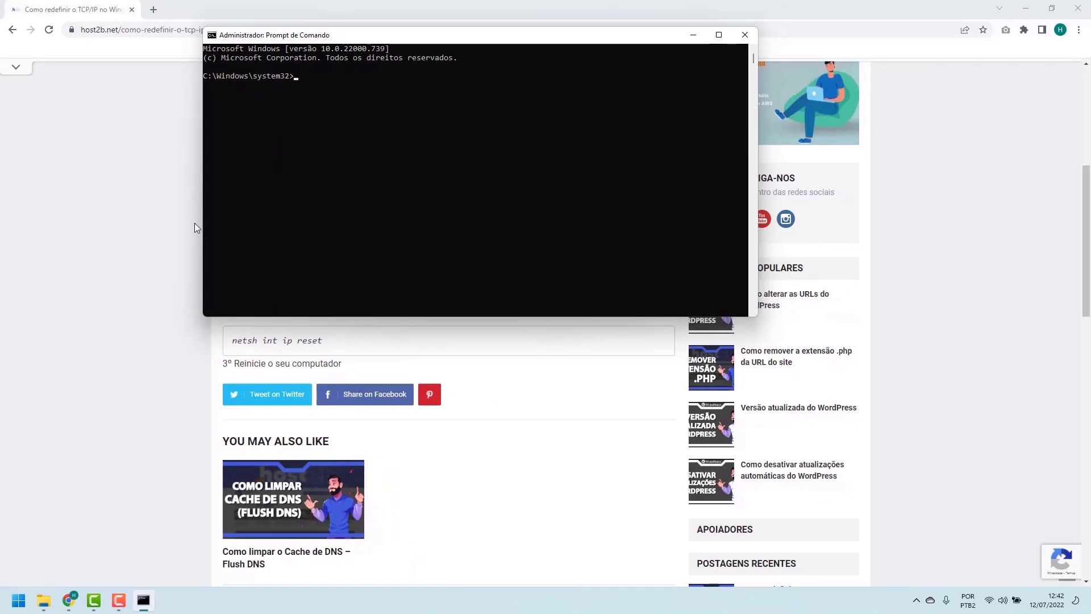
- Check the reset command in the host2b article and run netsh int ip reset in the administrator Command Prompt
left_click(169, 248)
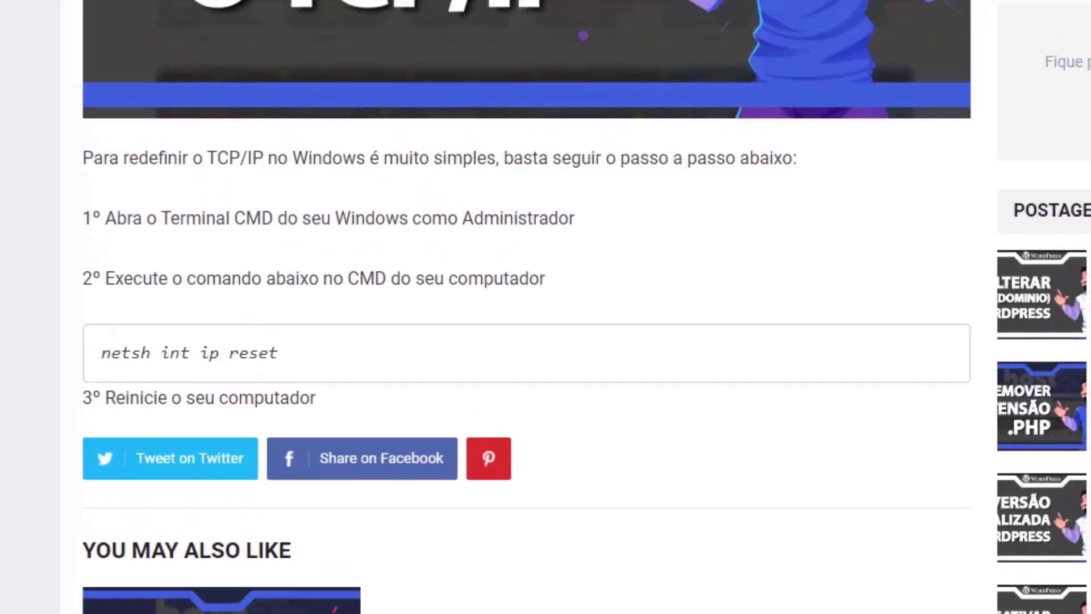
key("alt+Tab")
left_click(490, 418)
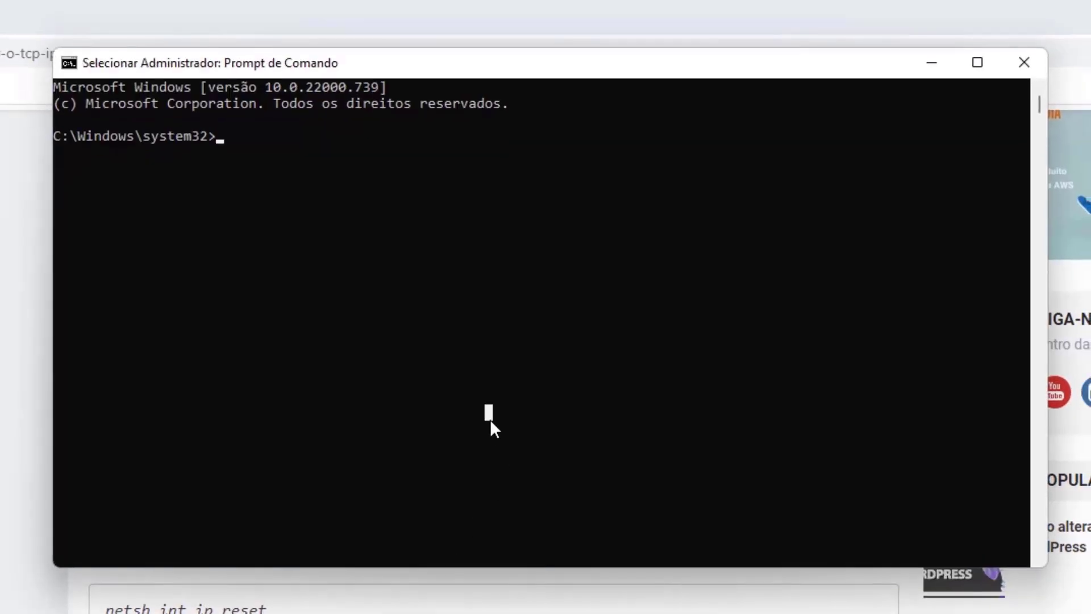
type("nets")
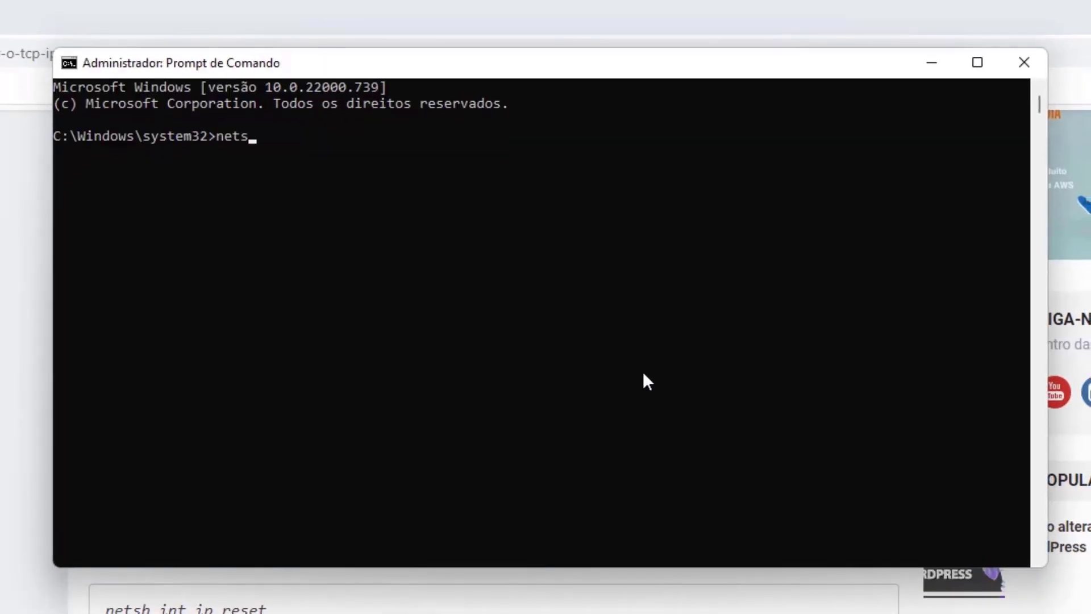
type("h int ip reset")
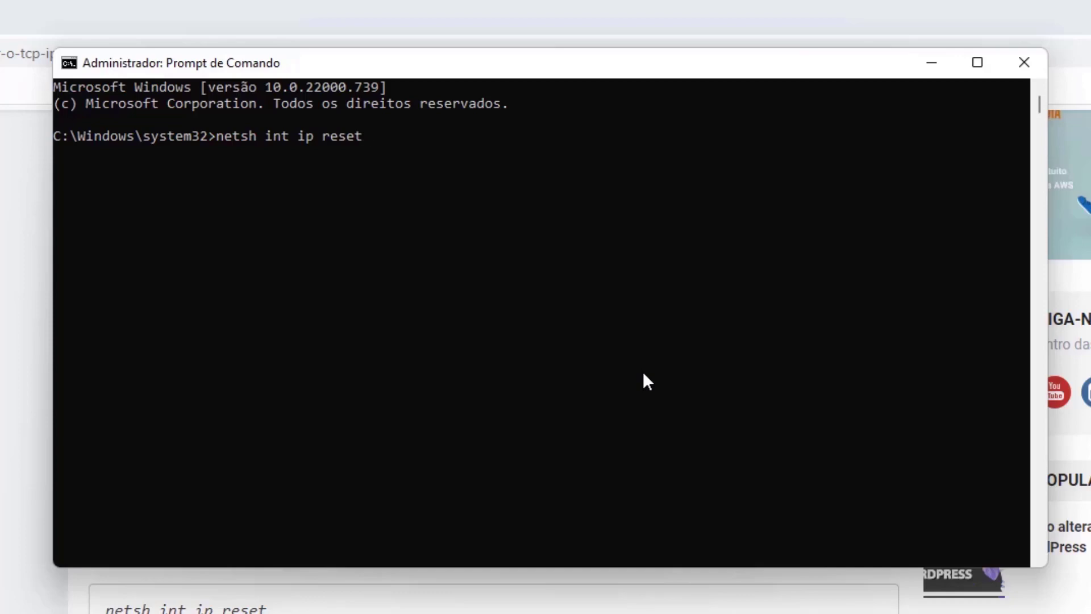
key("Return")
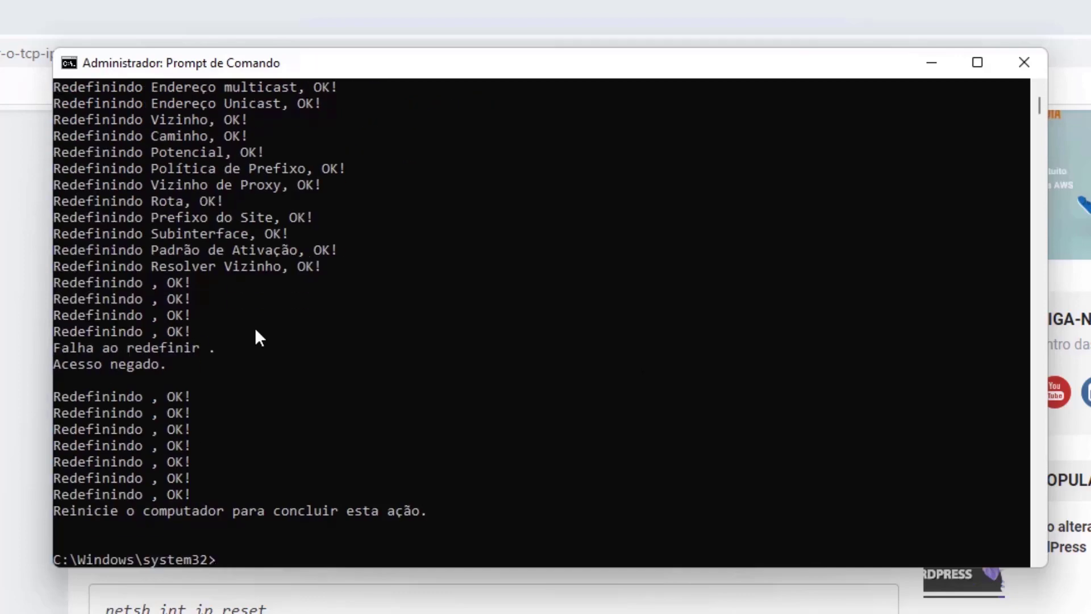